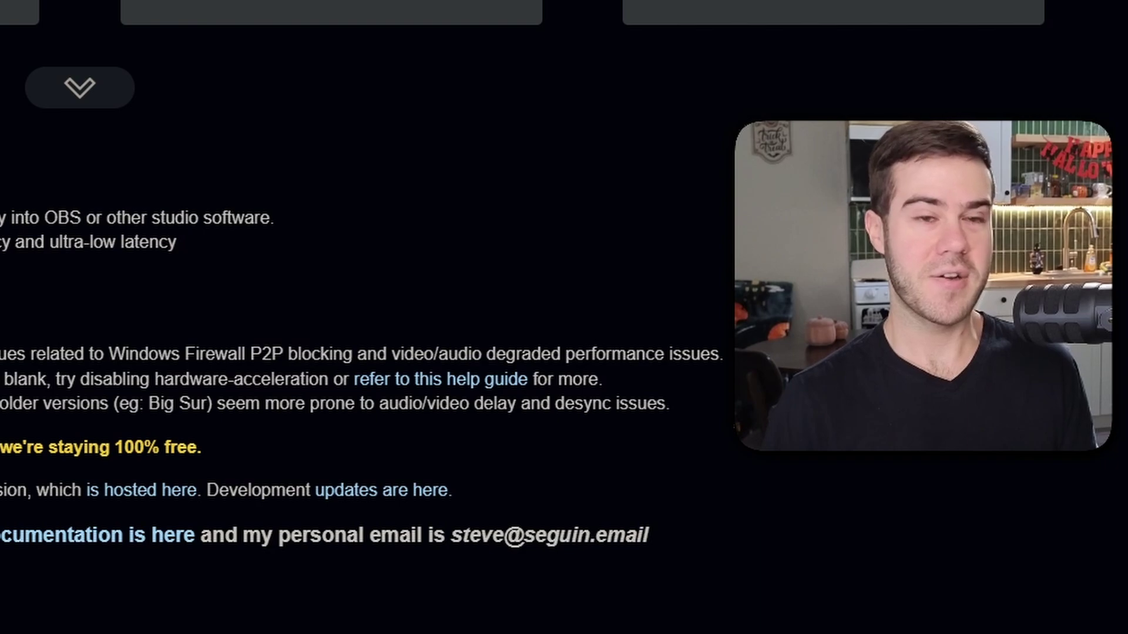
Review the notes on blank browser sources, hardware acceleration and the Apple M1 known issue.
{"action": "right_click", "coordinate": [2, 290]}
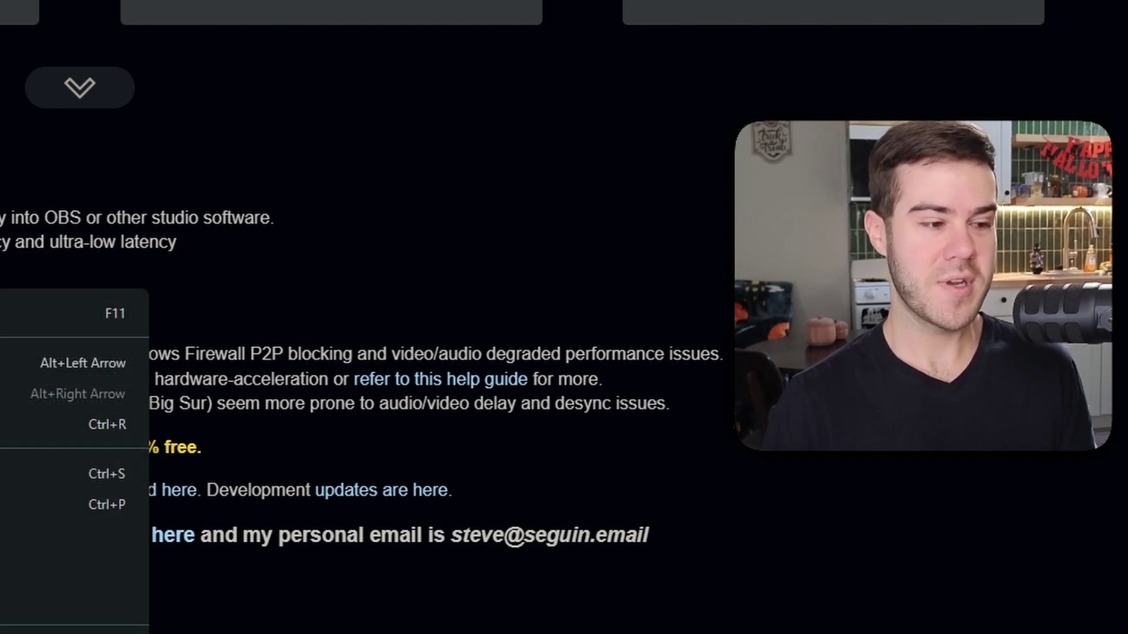
{"action": "left_click_drag", "start_coordinate": [29, 358], "coordinate": [116, 355]}
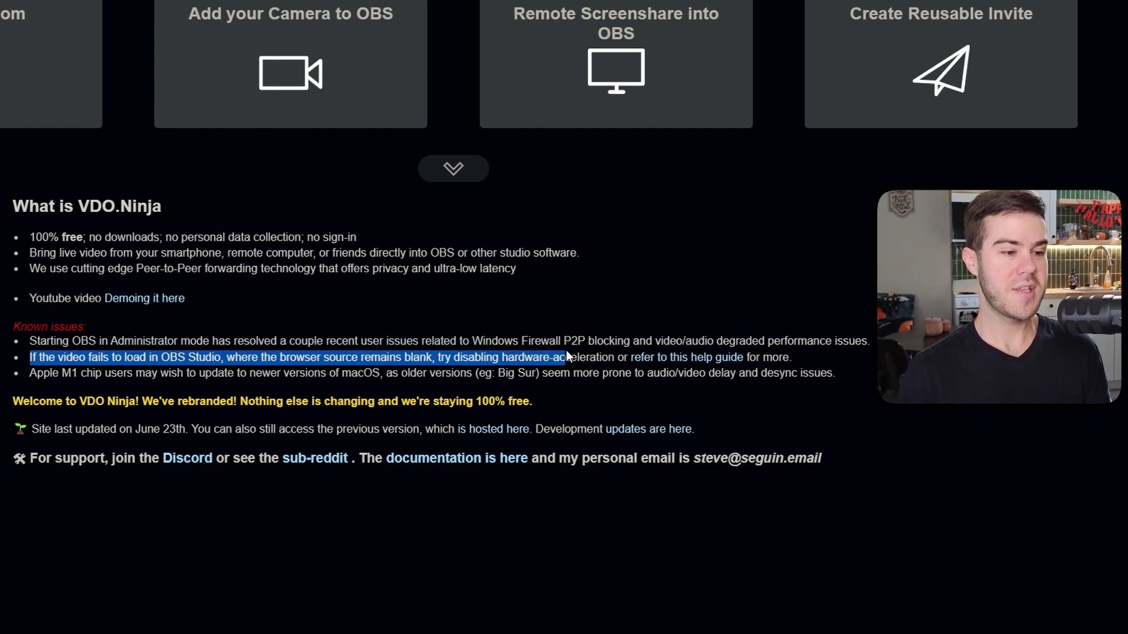
{"action": "left_click_drag", "start_coordinate": [601, 350], "coordinate": [605, 350]}
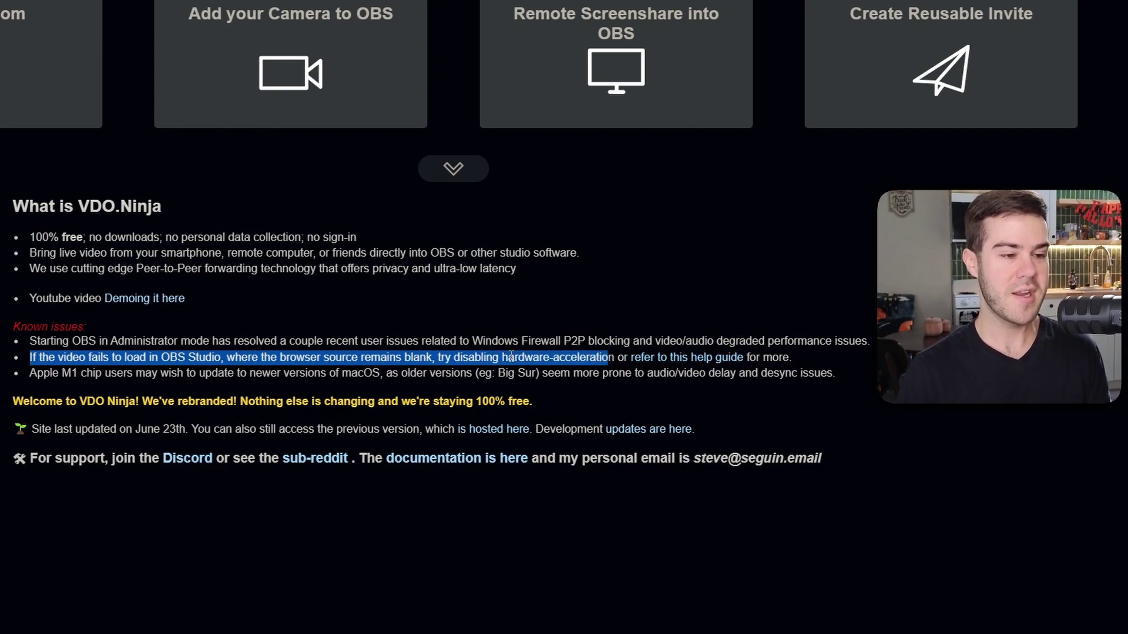
{"action": "left_click", "coordinate": [718, 354]}
{"action": "left_click_drag", "start_coordinate": [2, 405], "coordinate": [609, 422]}
{"action": "left_click", "coordinate": [610, 422]}
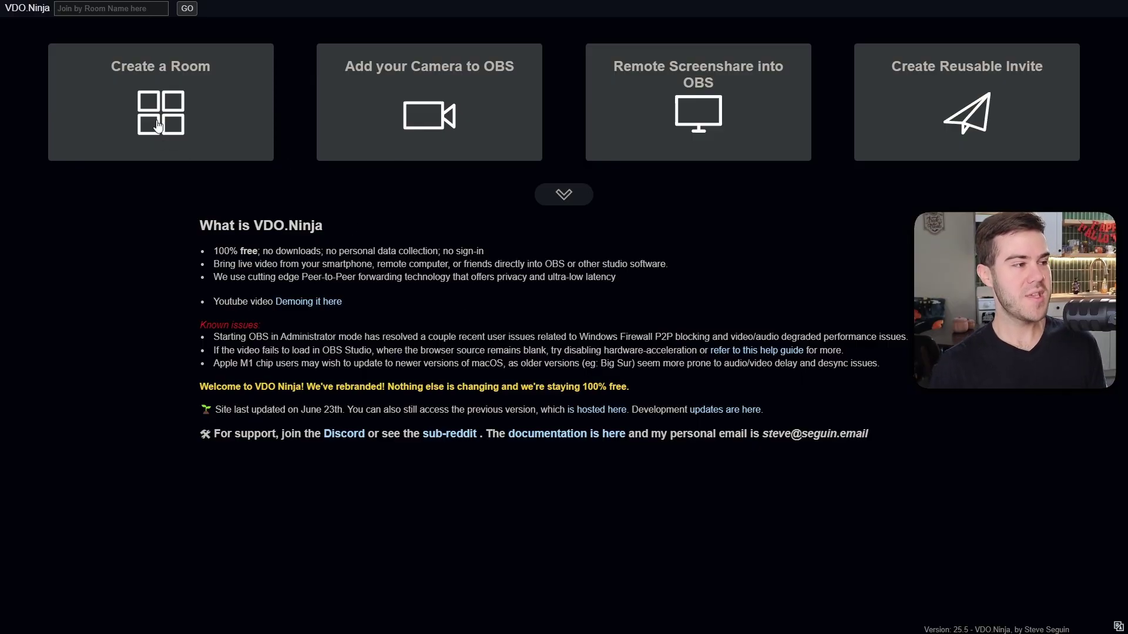
Create a room named 'coasdasolidjaslkd' with a password, keeping the Default video codec.
{"action": "left_click", "coordinate": [173, 108]}
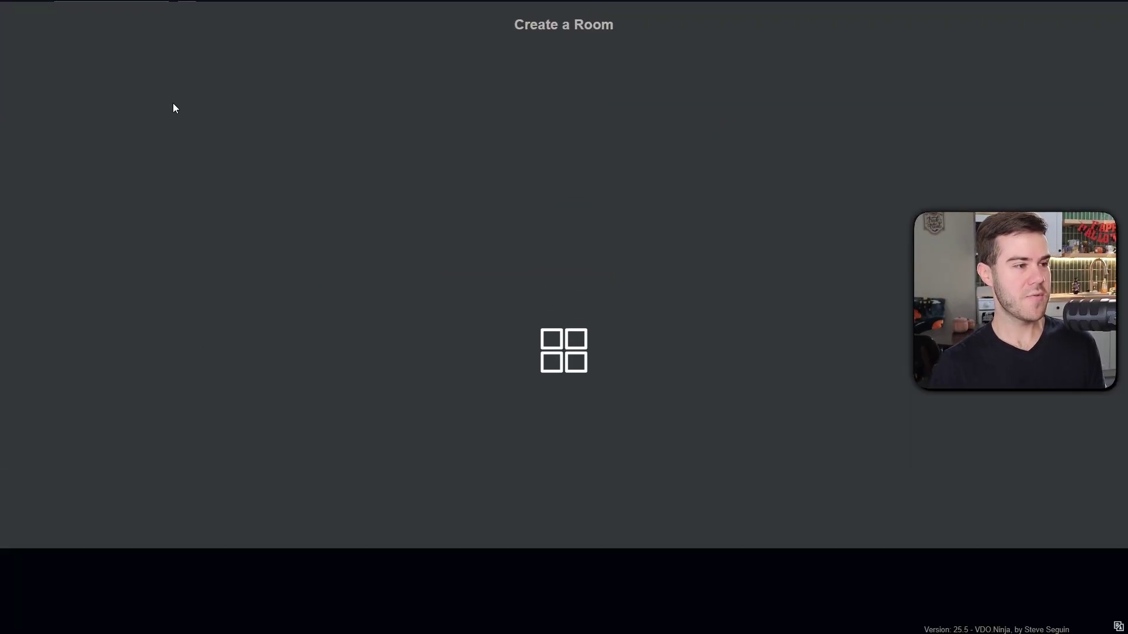
{"action": "left_click", "coordinate": [219, 148]}
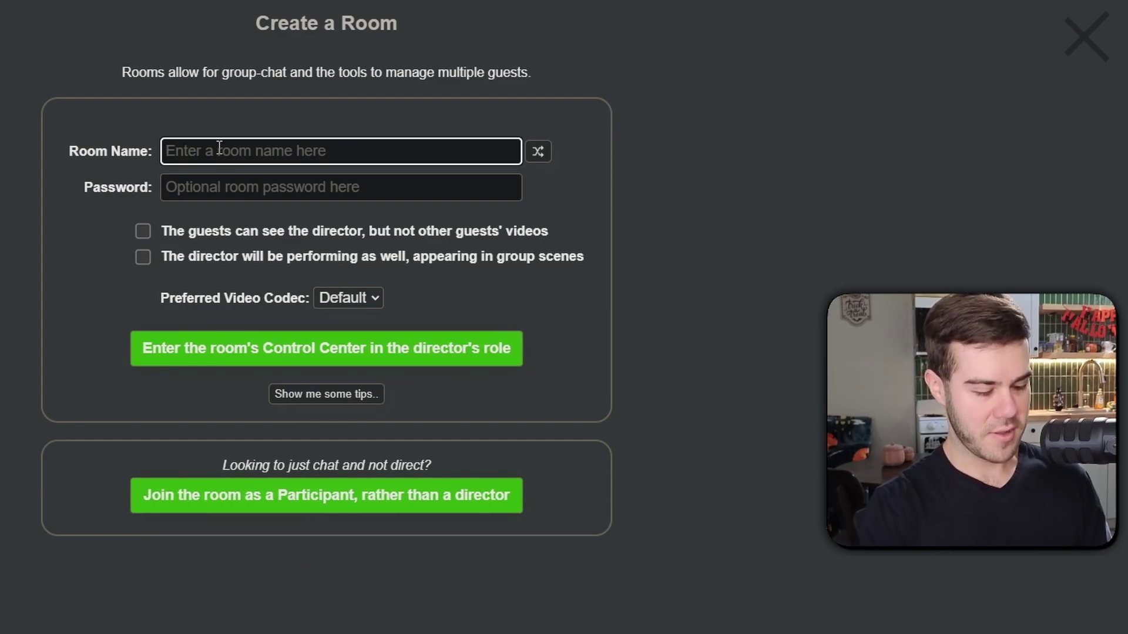
{"action": "type", "text": "coasdasolidjaslkd"}
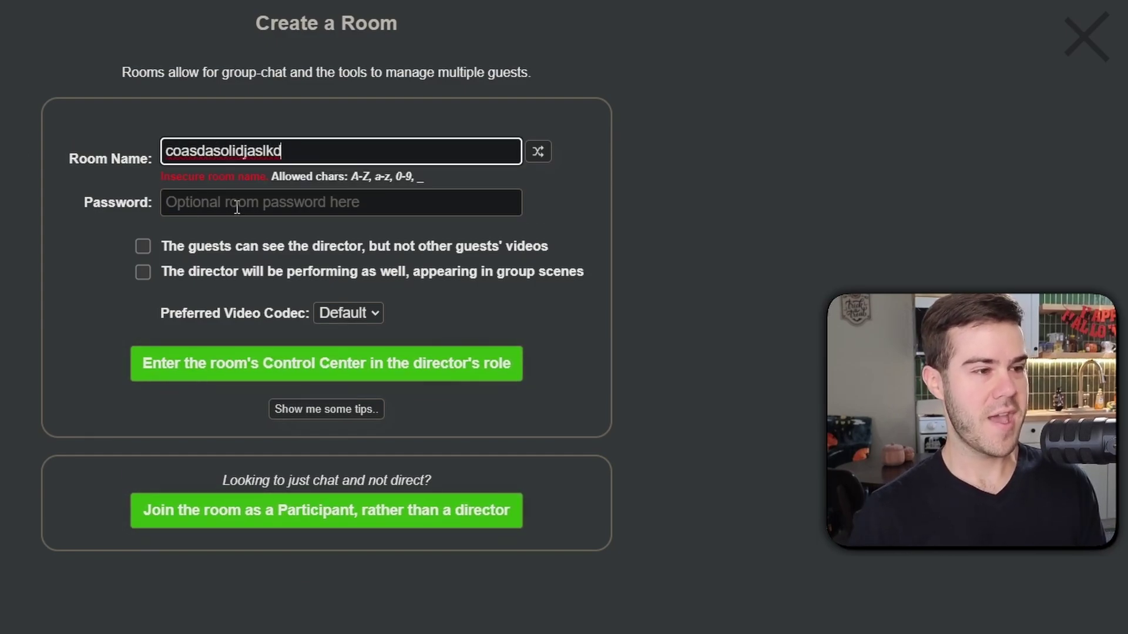
{"action": "key", "text": "Tab"}
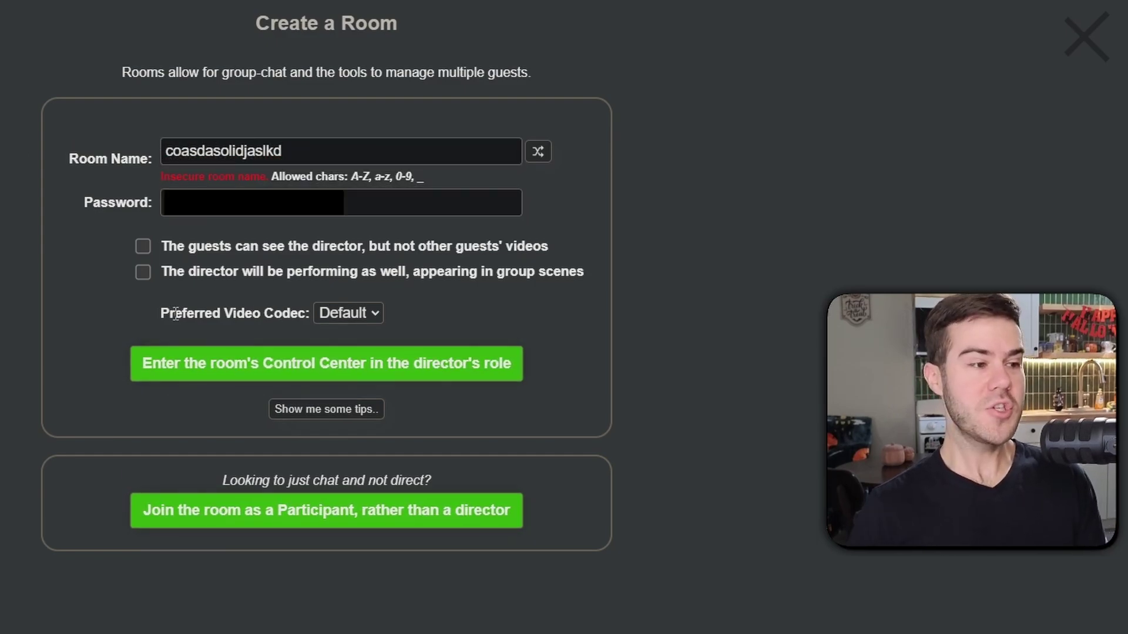
{"action": "left_click_drag", "start_coordinate": [279, 312], "coordinate": [174, 313]}
{"action": "left_click", "coordinate": [347, 316]}
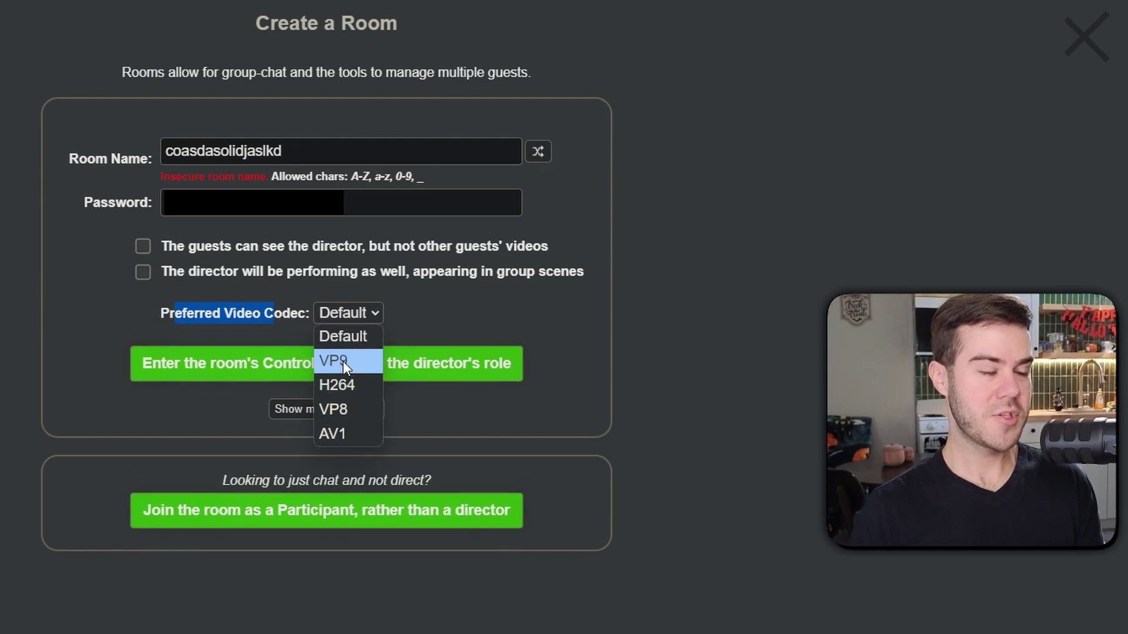
{"action": "left_click", "coordinate": [350, 330]}
{"action": "left_click", "coordinate": [421, 309]}
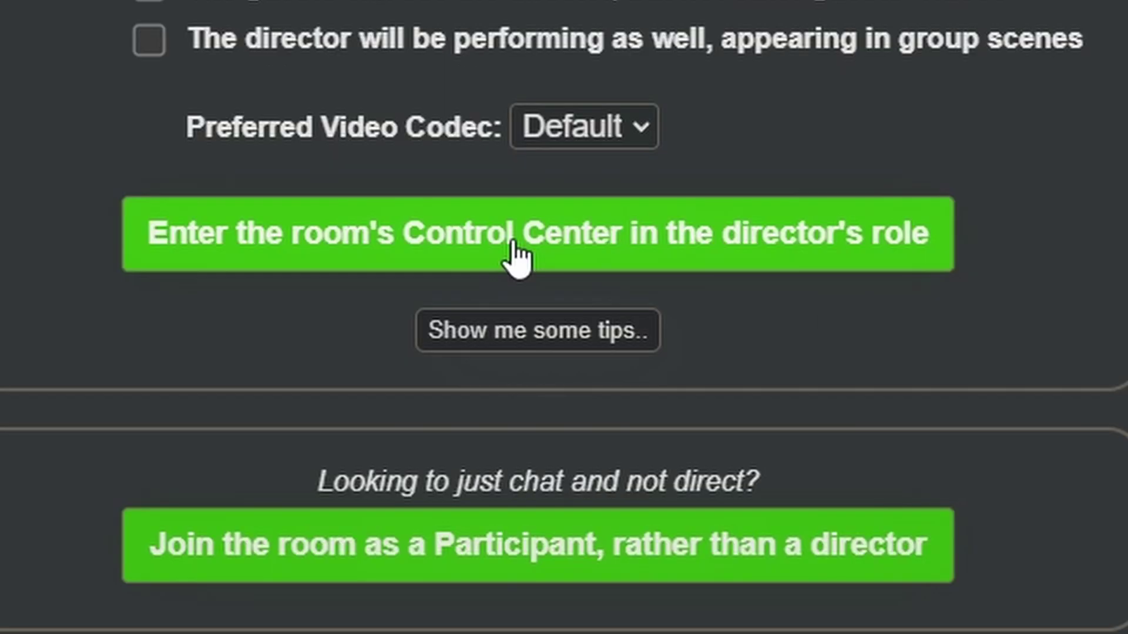
Open the coasdasolidjaslkd room's director control center and copy the Invite a Guest link.
{"action": "left_click", "coordinate": [333, 371]}
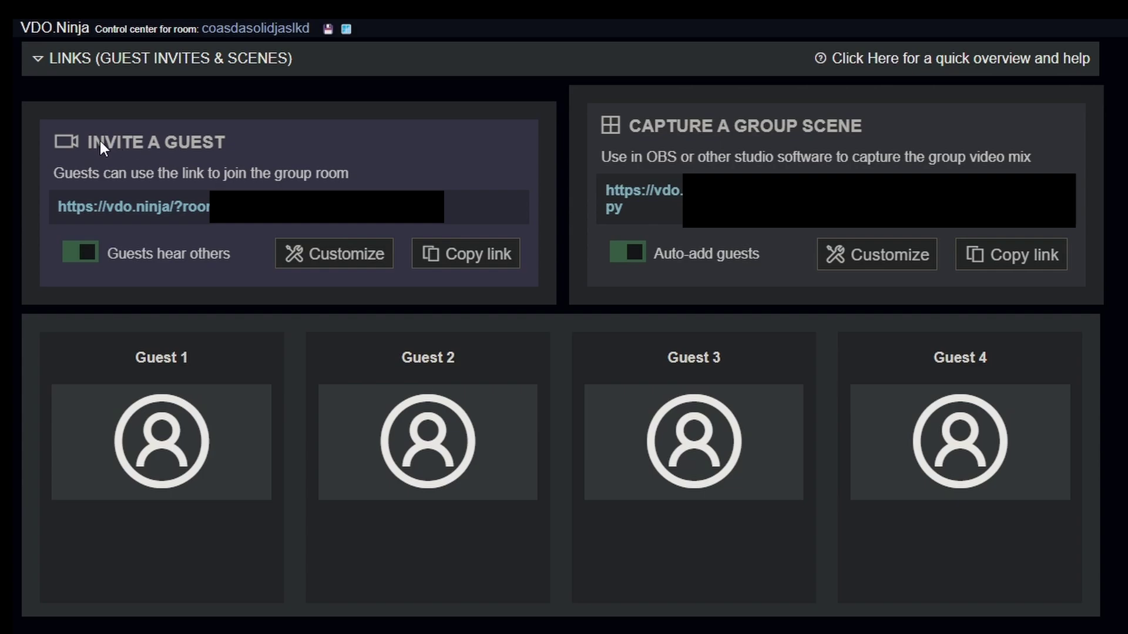
{"action": "left_click", "coordinate": [113, 207]}
{"action": "left_click", "coordinate": [468, 267]}
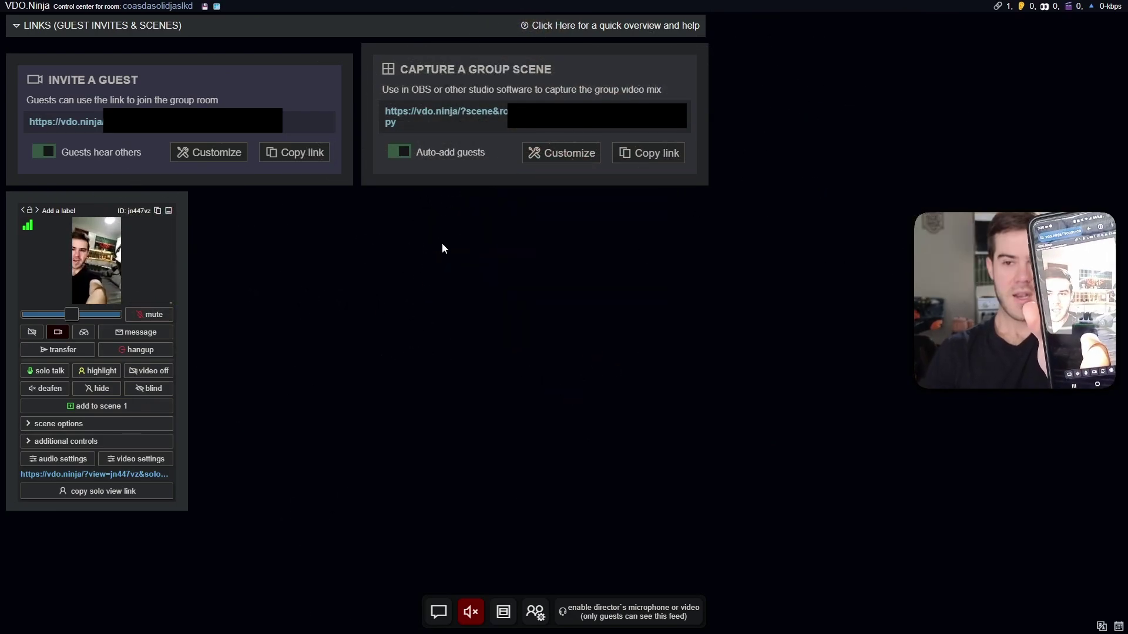
Check the phone's guest camera tile in the VDO.Ninja control center.
{"action": "mouse_move", "coordinate": [92, 277]}
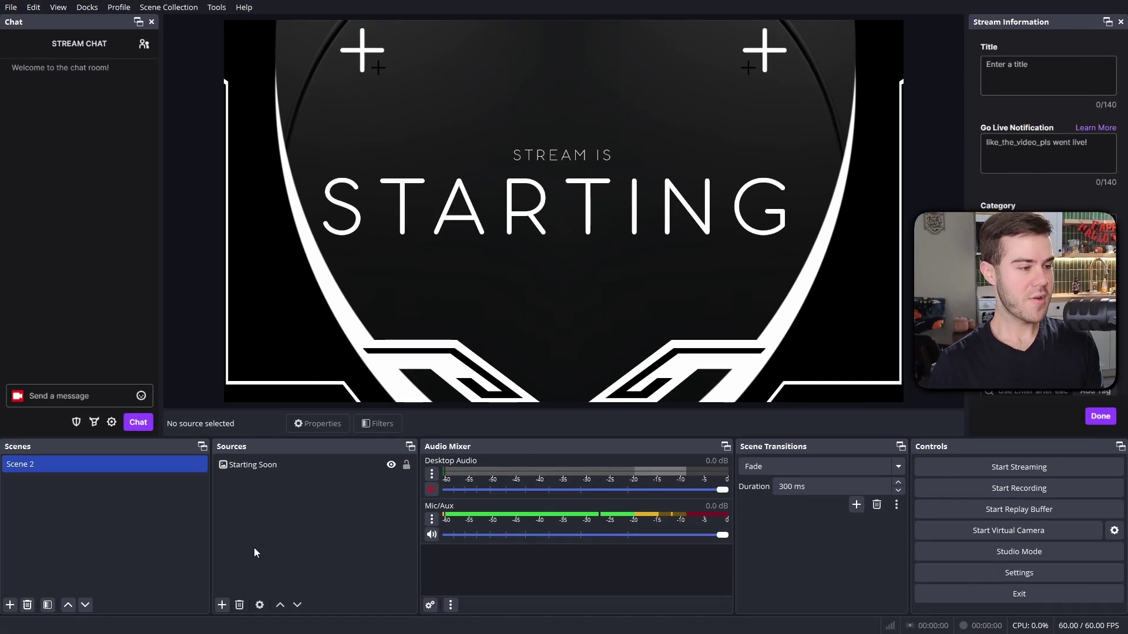
Add a new Browser source from the Sources list.
{"action": "left_click", "coordinate": [222, 605]}
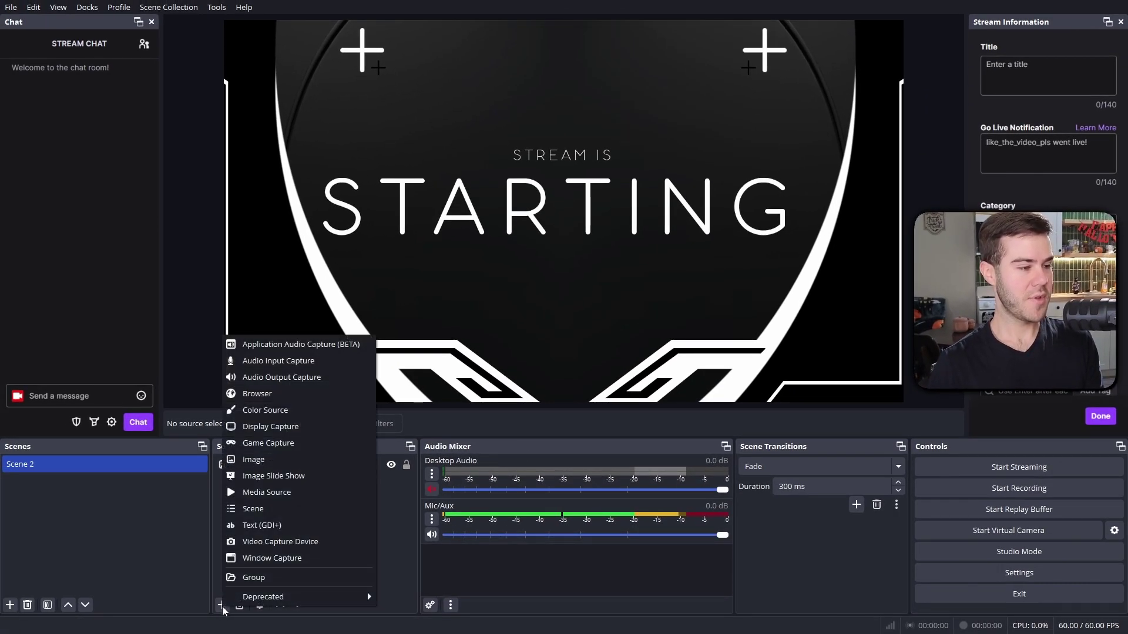
{"action": "left_click", "coordinate": [300, 392]}
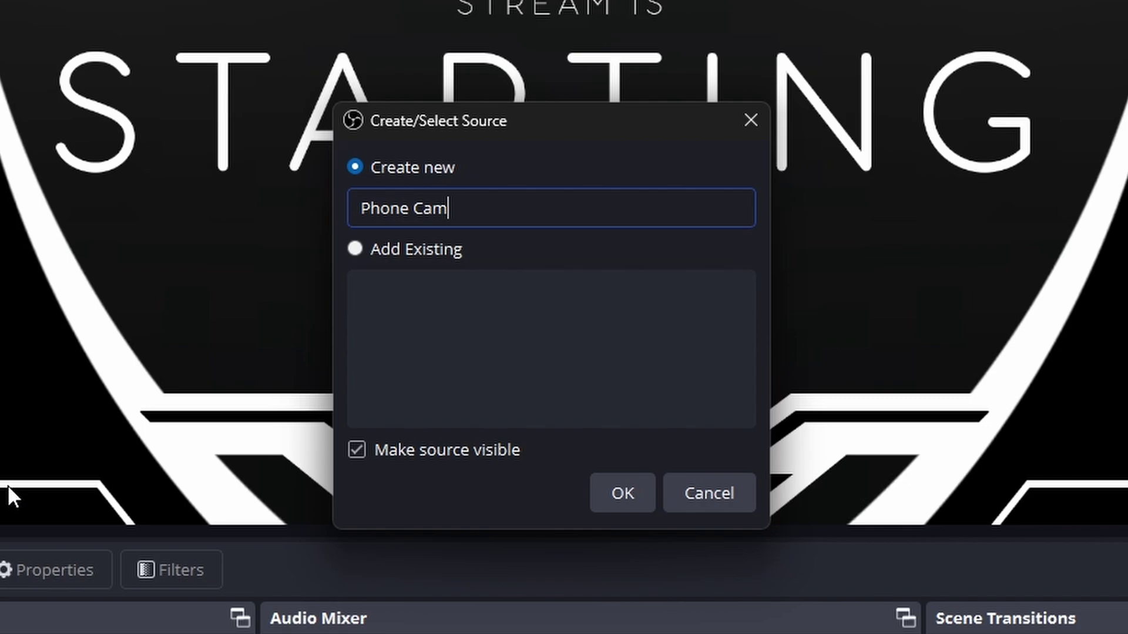
Name the source Phone Cam, paste the VDO.Ninja URL, size it 1920×1080, and let OBS control audio.
{"action": "type", "text": "Phone Cam"}
{"action": "left_click", "coordinate": [622, 487]}
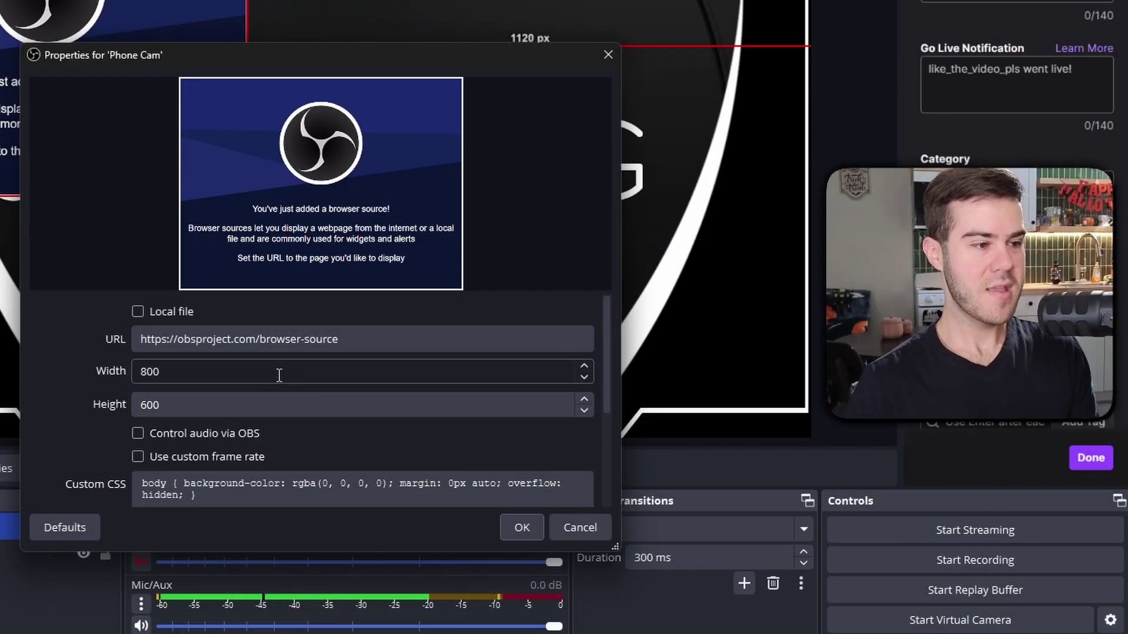
{"action": "key", "text": "ctrl+v"}
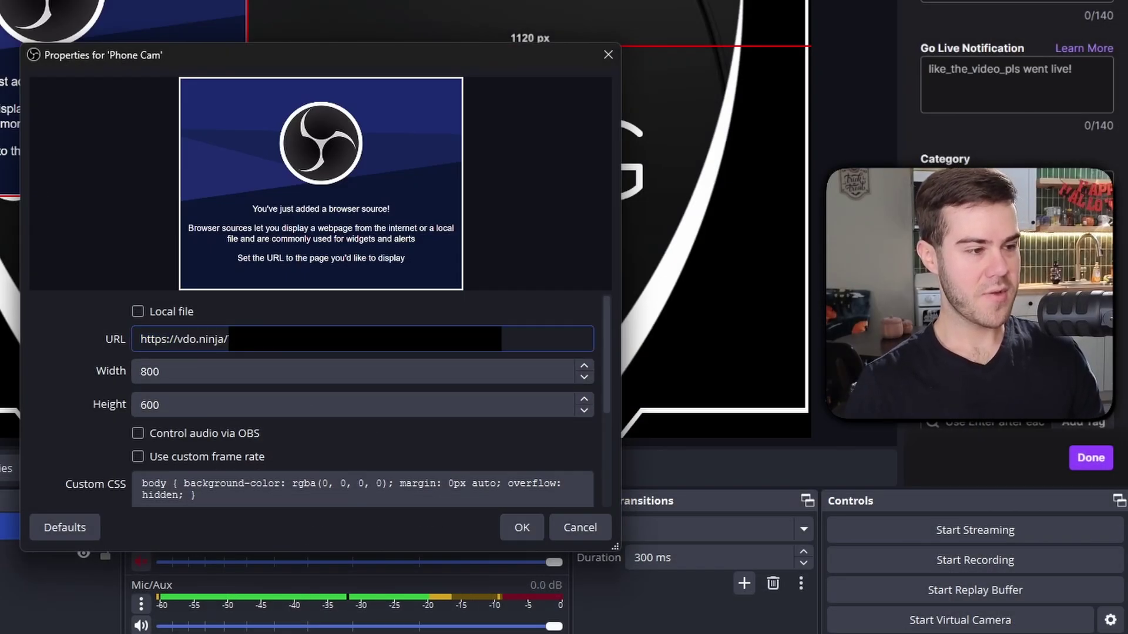
{"action": "double_click", "coordinate": [230, 371]}
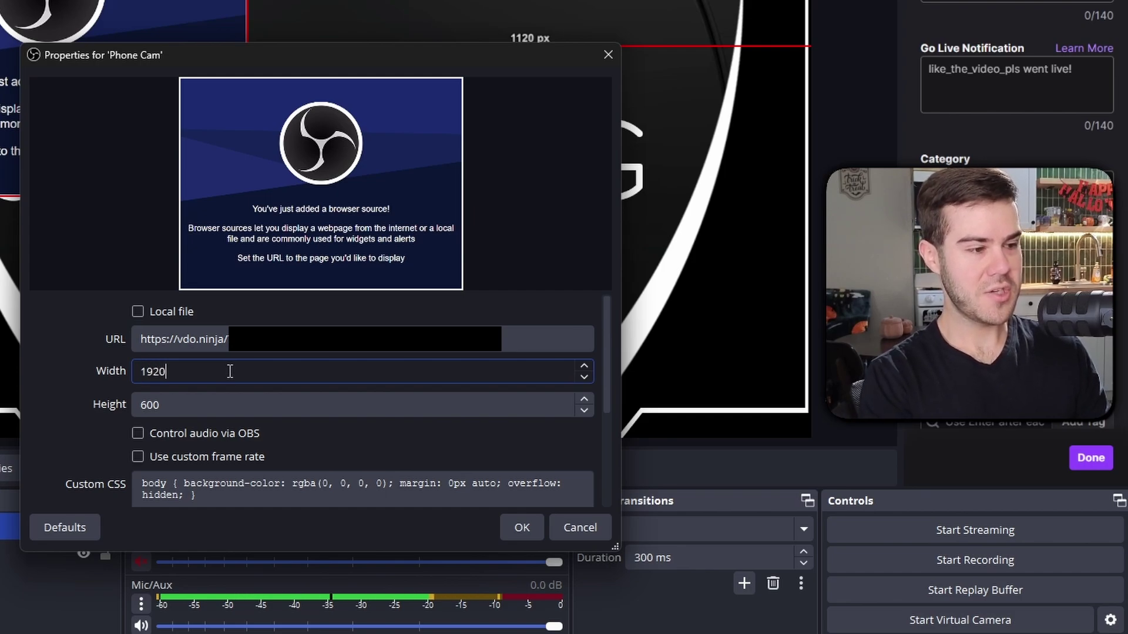
{"action": "key", "text": "Tab"}
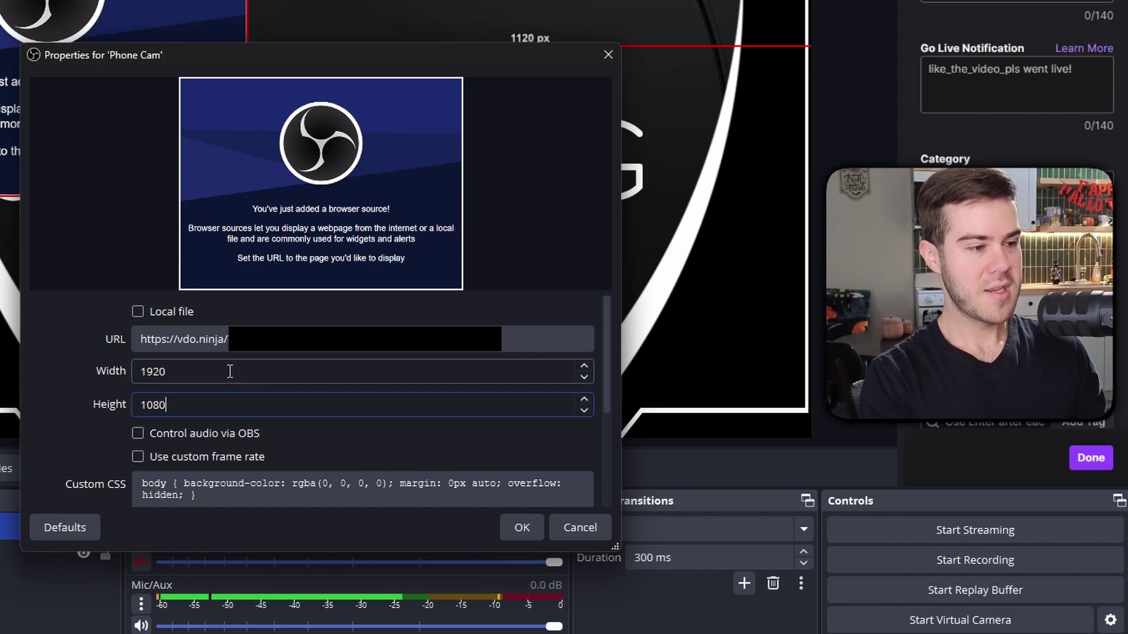
{"action": "scroll", "coordinate": [73, 381], "scroll_direction": "down", "scroll_amount": 1}
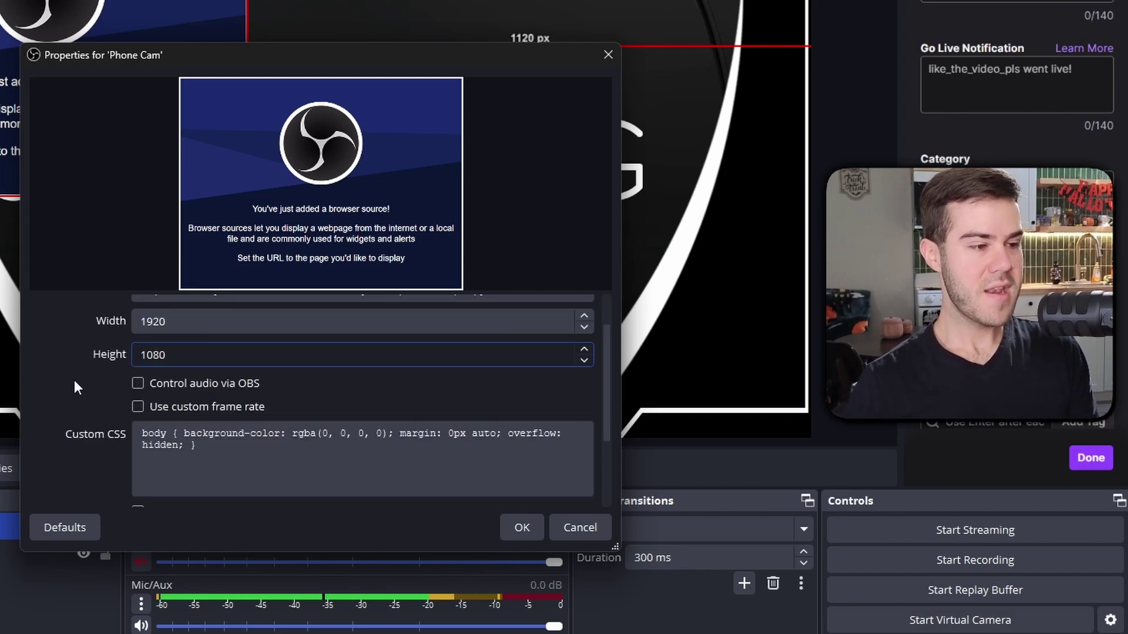
{"action": "left_click", "coordinate": [138, 383]}
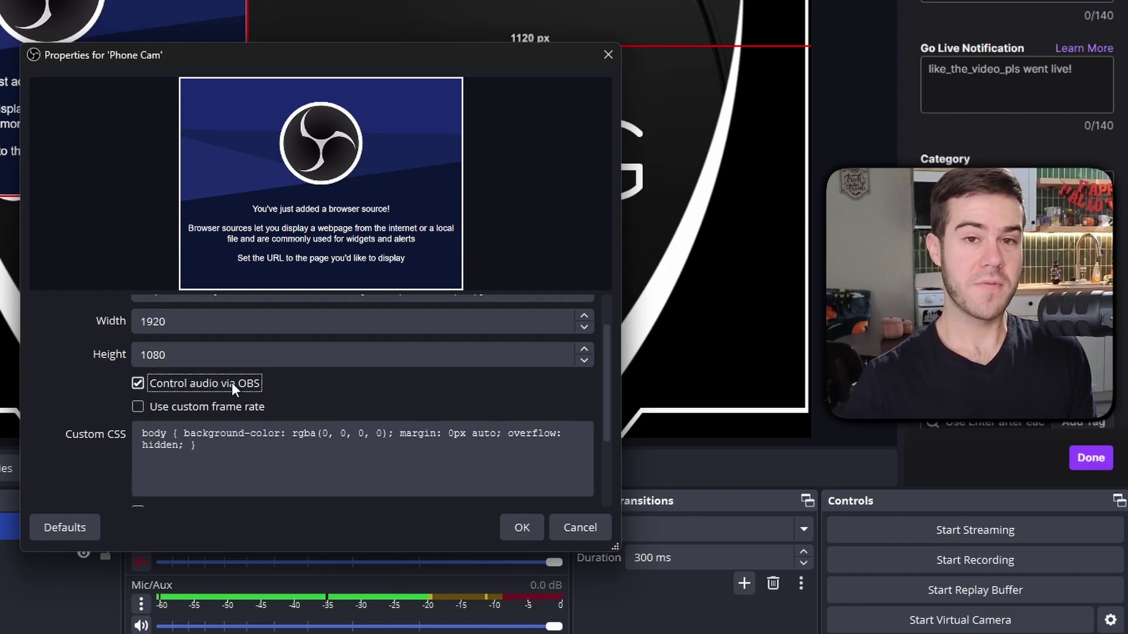
{"action": "scroll", "coordinate": [97, 402], "scroll_direction": "down", "scroll_amount": 2}
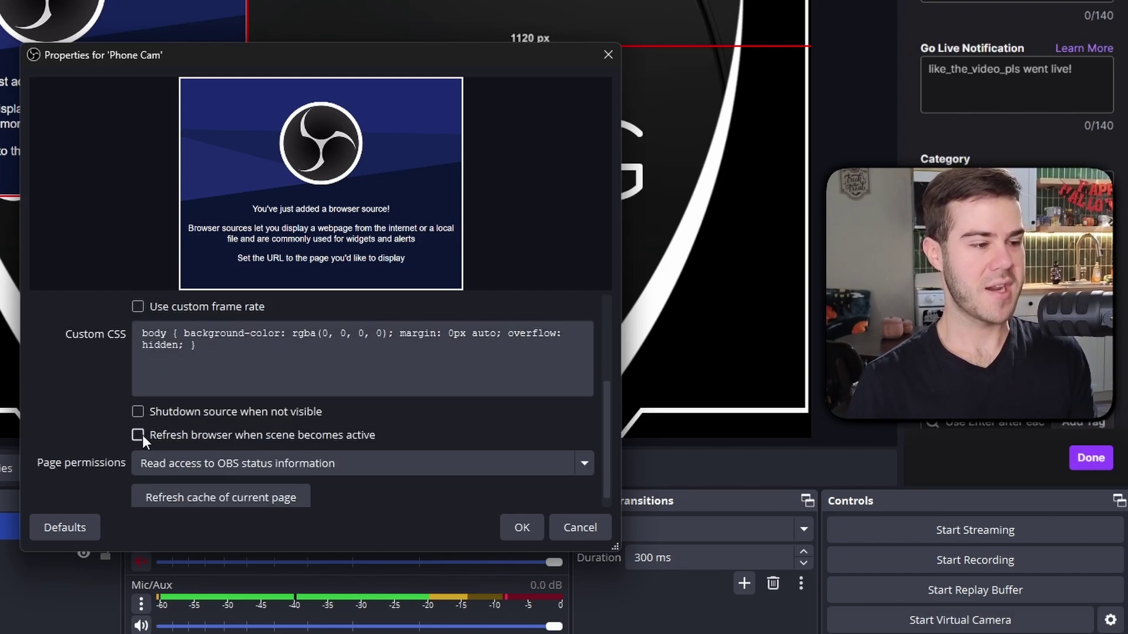
{"action": "scroll", "coordinate": [74, 419], "scroll_direction": "up", "scroll_amount": 3}
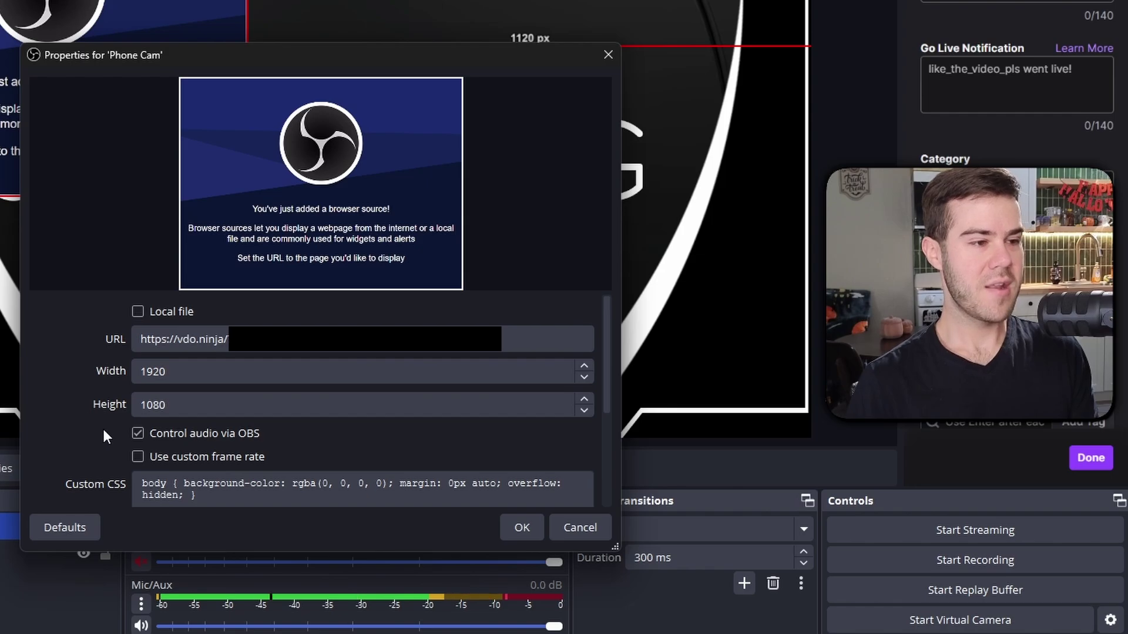
{"action": "left_click", "coordinate": [519, 527]}
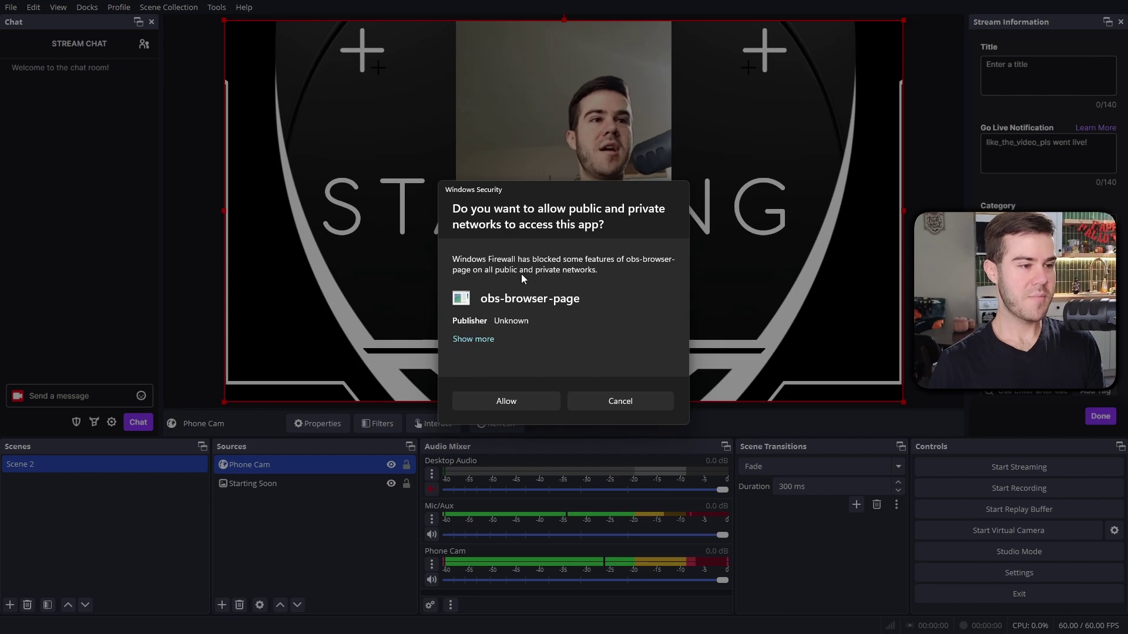
Allow obs-browser-page through Windows Firewall so the phone feed appears.
{"action": "left_click", "coordinate": [506, 401]}
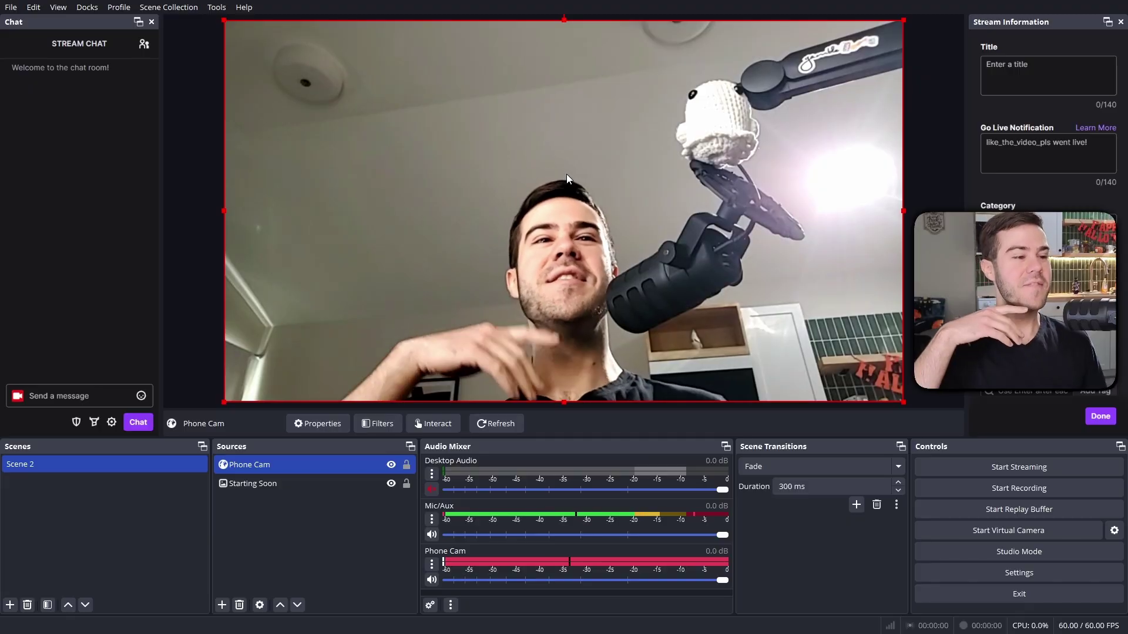
Shrink Phone Cam to a small box, move it toward the title, and mute its audio.
{"action": "left_click_drag", "start_coordinate": [224, 20], "coordinate": [705, 290]}
{"action": "left_click_drag", "start_coordinate": [848, 369], "coordinate": [406, 216]}
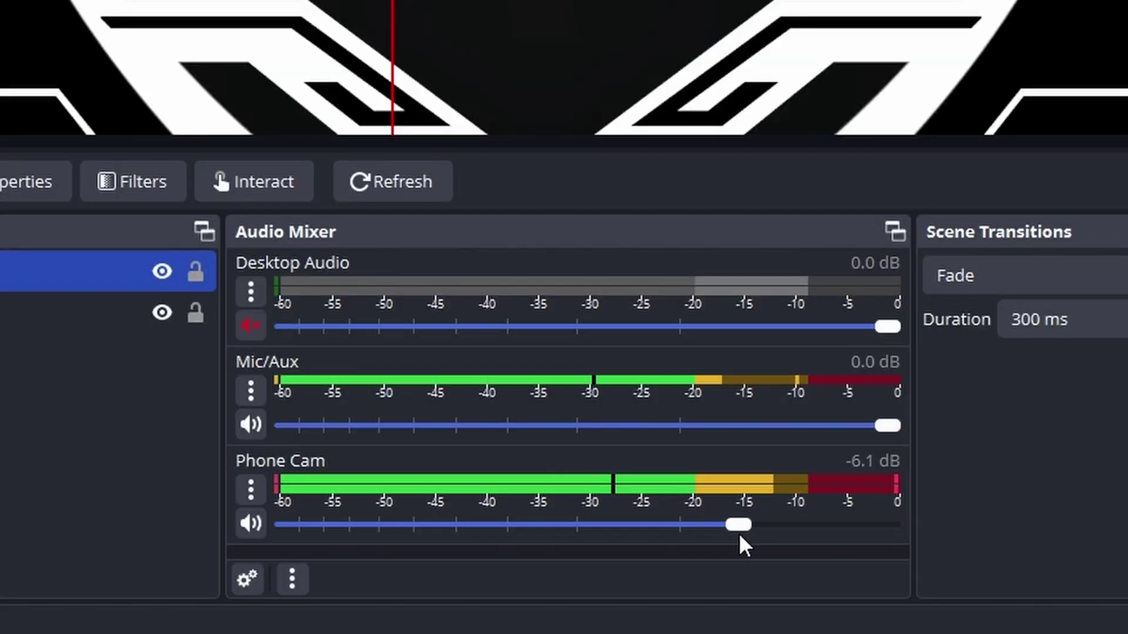
{"action": "left_click", "coordinate": [250, 530]}
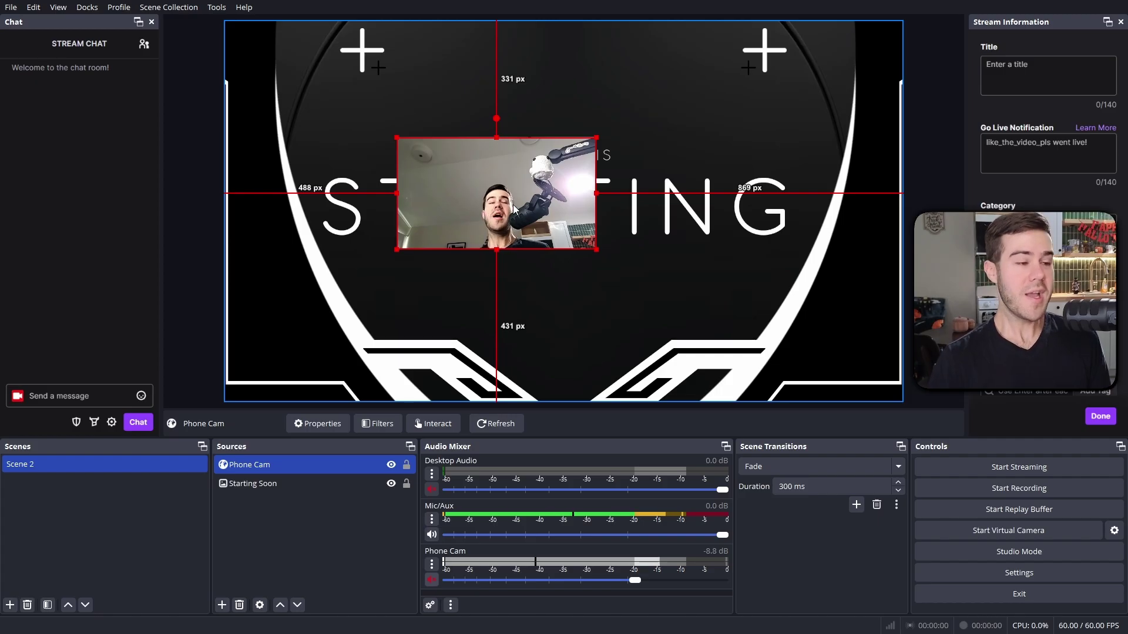
Move the Phone Cam box below the STARTING title so it no longer covers the text.
{"action": "left_click_drag", "start_coordinate": [499, 195], "coordinate": [572, 312]}
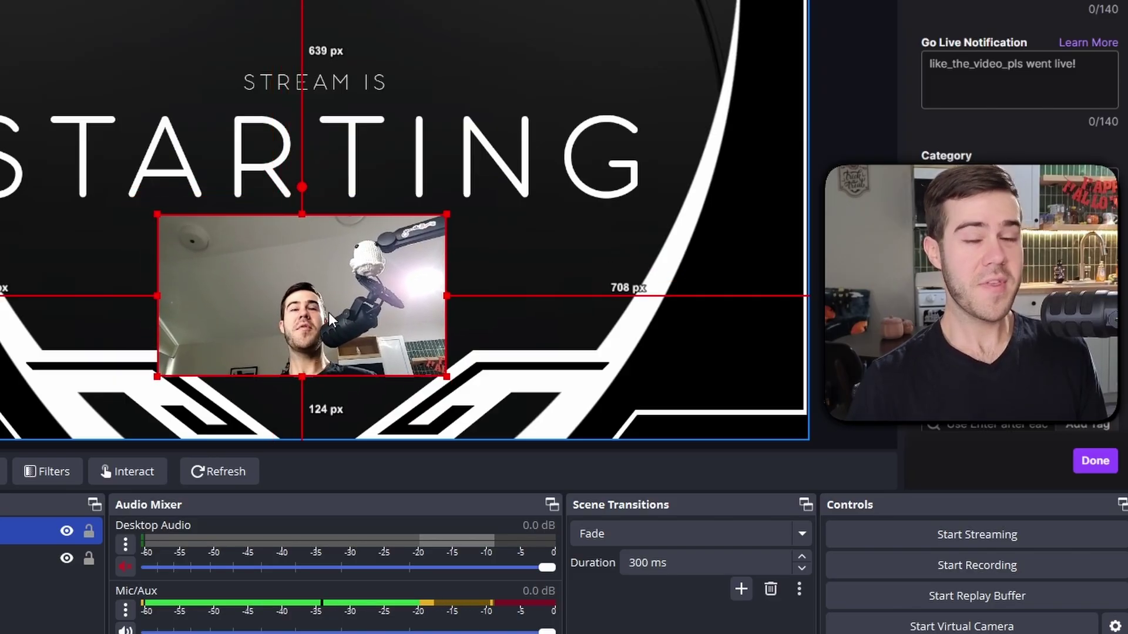